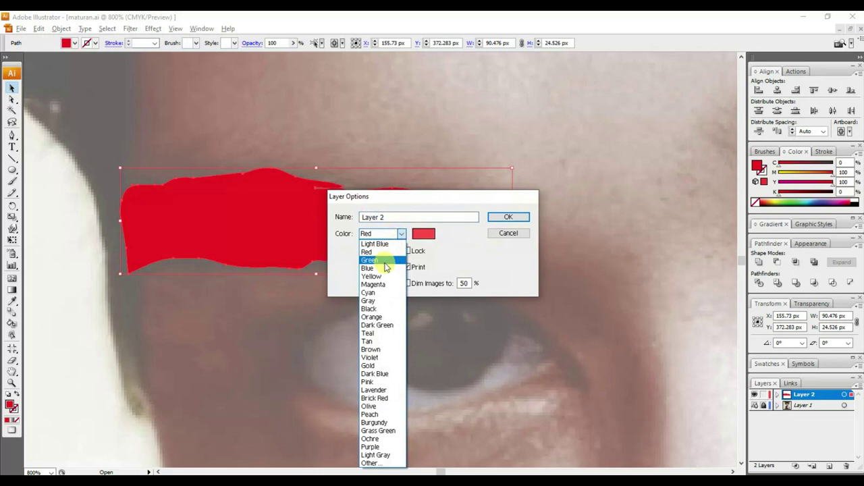
# - Set Layer 2's layer color to Green and apply the layer options
pyautogui.click(520, 217)
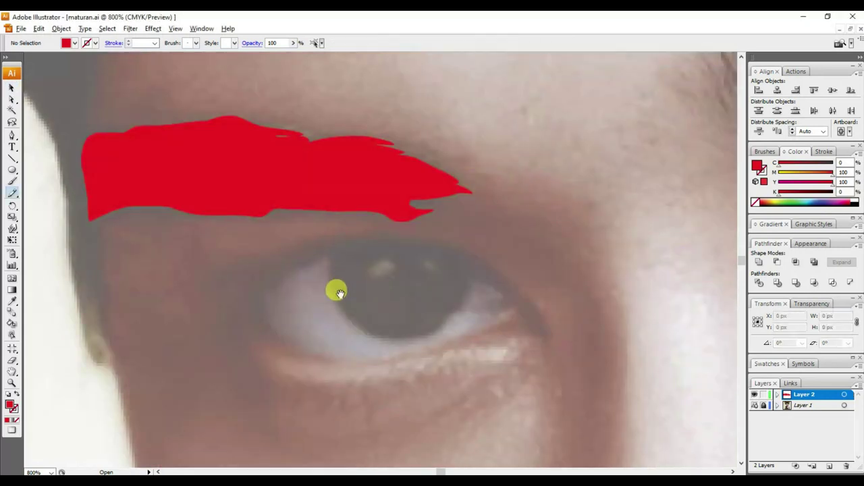
# - Trace the upper eyelid crease below the filled red eyebrow with one freehand line using the Pencil tool
pyautogui.moveTo(340, 294)
pyautogui.mouseDown()
pyautogui.moveTo(360, 272)
pyautogui.moveTo(309, 275)
pyautogui.mouseUp()
pyautogui.press('z')
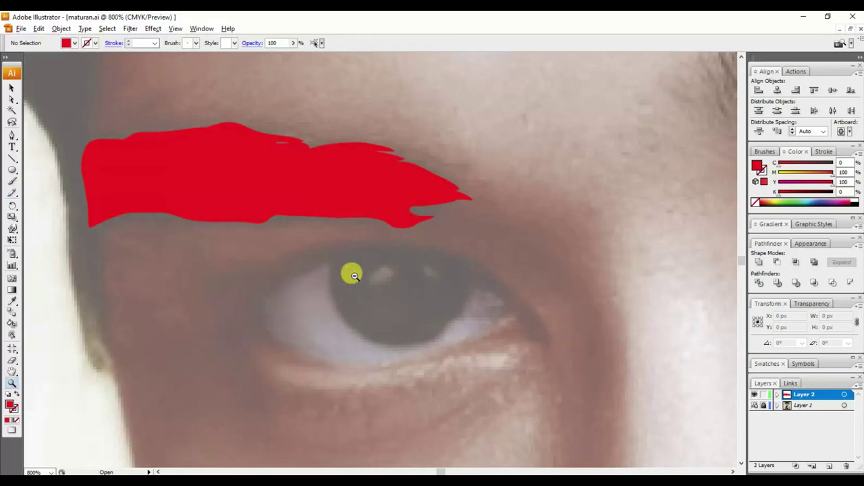
pyautogui.keyDown('alt'); pyautogui.click(356, 275); pyautogui.keyUp('alt')
pyautogui.scroll(1, 348, 263)
pyautogui.moveTo(223, 178); pyautogui.dragTo(579, 414)
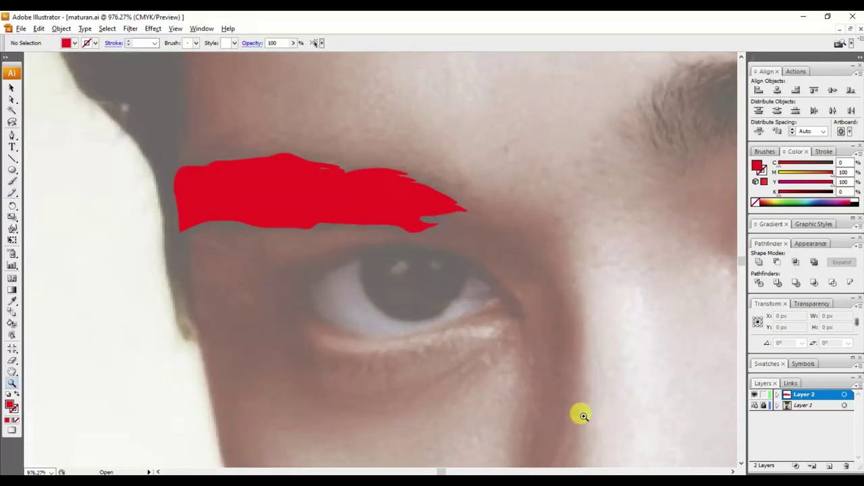
pyautogui.keyDown('alt'); pyautogui.click(422, 295); pyautogui.keyUp('alt')
pyautogui.moveTo(407, 268); pyautogui.dragTo(417, 302)
pyautogui.press('n')
pyautogui.moveTo(193, 218)
pyautogui.mouseDown()
pyautogui.moveTo(262, 196)
pyautogui.moveTo(237, 223)
pyautogui.moveTo(239, 211)
pyautogui.moveTo(279, 198)
pyautogui.moveTo(374, 189)
pyautogui.moveTo(457, 215)
pyautogui.moveTo(517, 300)
pyautogui.mouseUp()
pyautogui.press('v')
pyautogui.click(534, 279)
pyautogui.moveTo(469, 201); pyautogui.dragTo(440, 267)
# - Give the eyelid line the eyebrow's red as its stroke with no fill, and trace another pencil line along the eye
pyautogui.press('i')
pyautogui.click(304, 118)
pyautogui.hotkey('shift', 'x')
pyautogui.press('v')
pyautogui.click(289, 215)
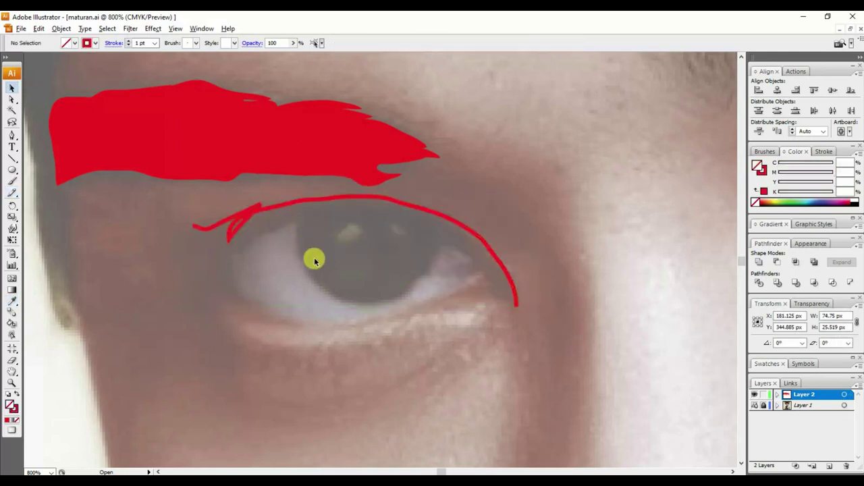
pyautogui.press('n')
pyautogui.moveTo(186, 252)
pyautogui.mouseDown()
pyautogui.moveTo(245, 223)
pyautogui.moveTo(261, 207)
pyautogui.moveTo(215, 248)
pyautogui.moveTo(268, 225)
pyautogui.moveTo(348, 208)
pyautogui.moveTo(458, 237)
pyautogui.moveTo(506, 273)
pyautogui.moveTo(516, 295)
pyautogui.moveTo(498, 262)
pyautogui.moveTo(477, 253)
pyautogui.moveTo(499, 273)
pyautogui.mouseUp()
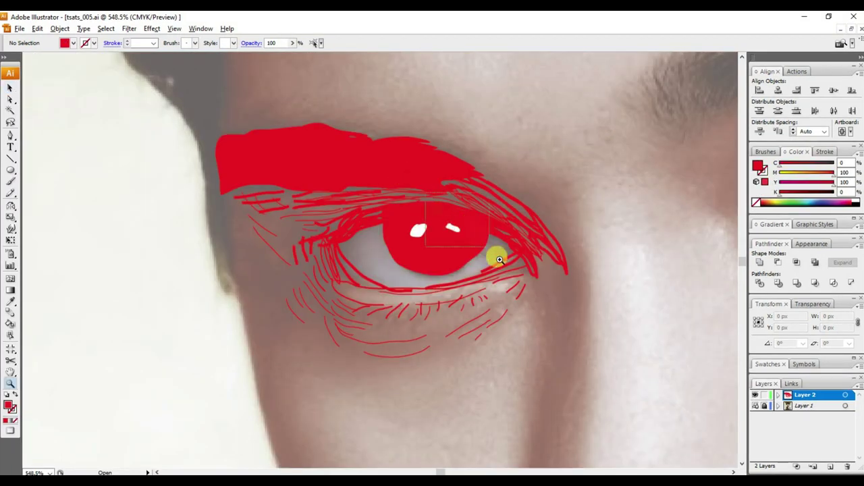
# - Examine the finished red linework of the first eye and the strokes of the other eyebrow up close
pyautogui.scroll(3, 496, 286)
pyautogui.press('z')
pyautogui.keyDown('alt'); pyautogui.click(462, 210); pyautogui.keyUp('alt')
pyautogui.keyDown('alt'); pyautogui.click(463, 212); pyautogui.keyUp('alt')
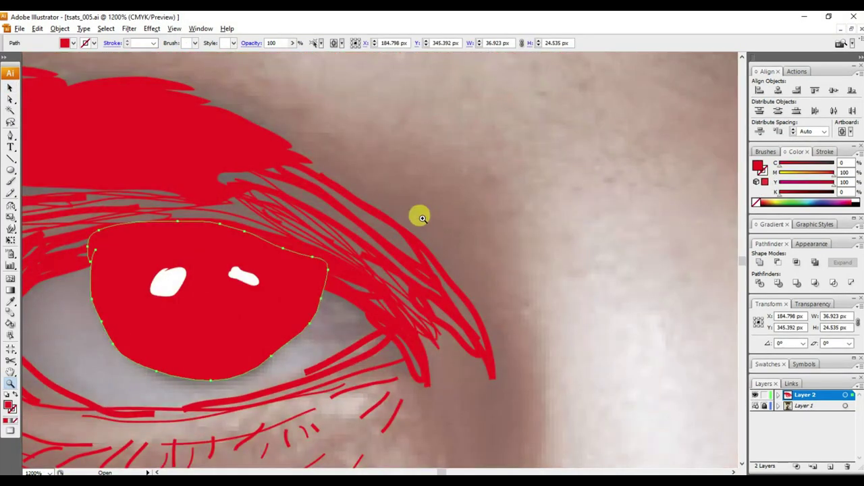
pyautogui.moveTo(455, 200); pyautogui.dragTo(456, 208)
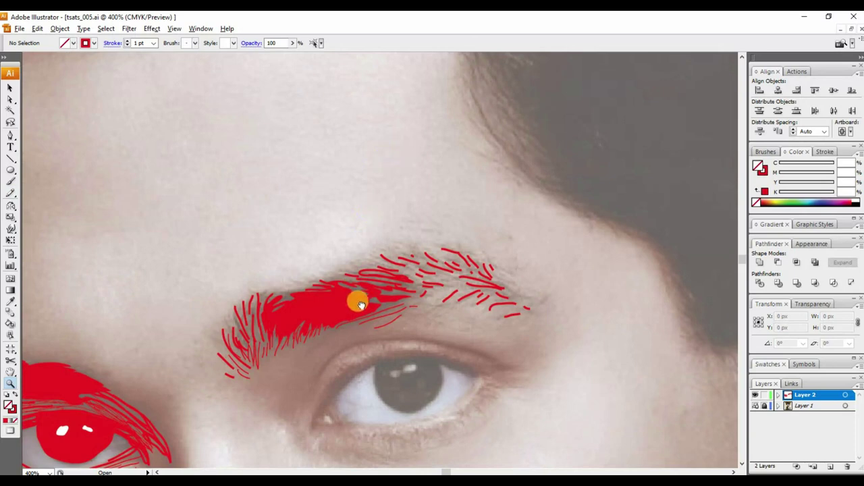
pyautogui.keyDown('alt'); pyautogui.click(361, 306); pyautogui.keyUp('alt')
pyautogui.moveTo(218, 120); pyautogui.dragTo(206, 135)
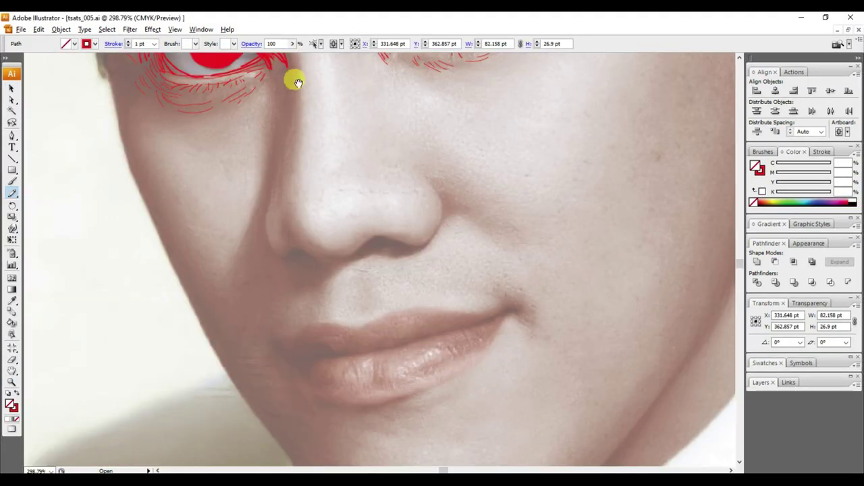
# - Trace the shadow edge down the side of the nose bridge, starting at the inner eye corner, with a freehand pencil line
pyautogui.moveTo(297, 82); pyautogui.dragTo(302, 118)
pyautogui.moveTo(297, 83); pyautogui.dragTo(306, 81)
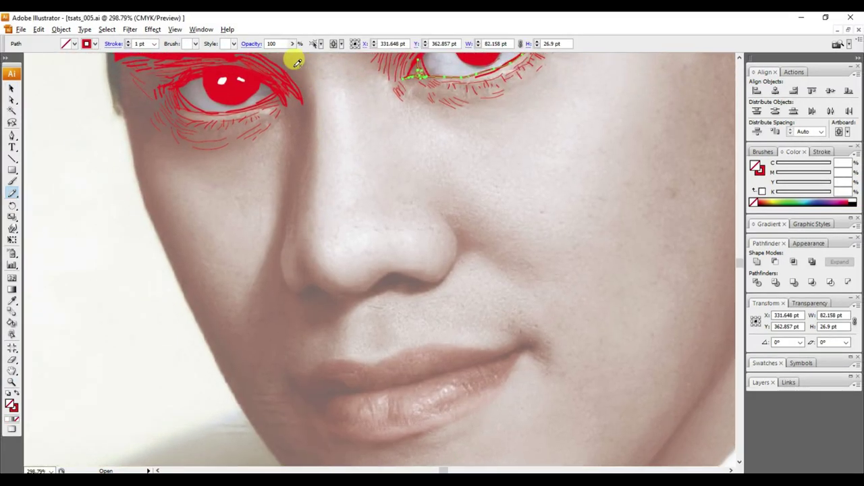
pyautogui.moveTo(310, 205); pyautogui.dragTo(308, 210)
pyautogui.hotkey('ctrl', 'shift', 'a')
pyautogui.press('c')
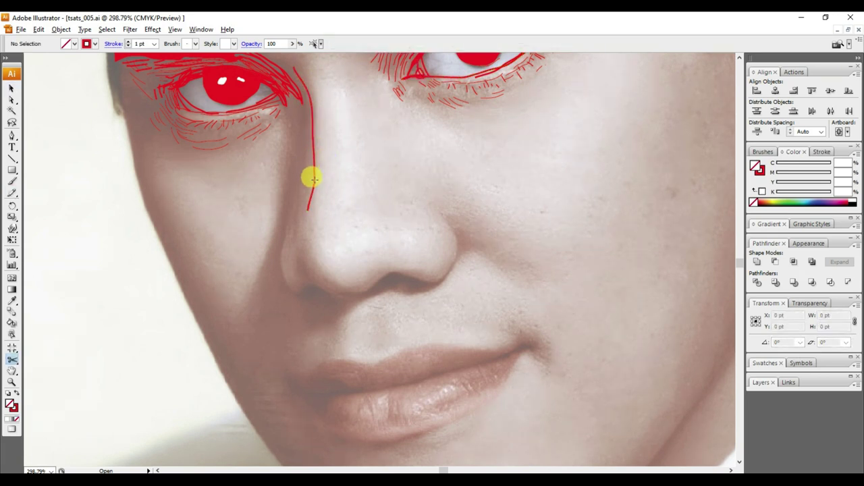
pyautogui.press('v')
pyautogui.click(312, 170)
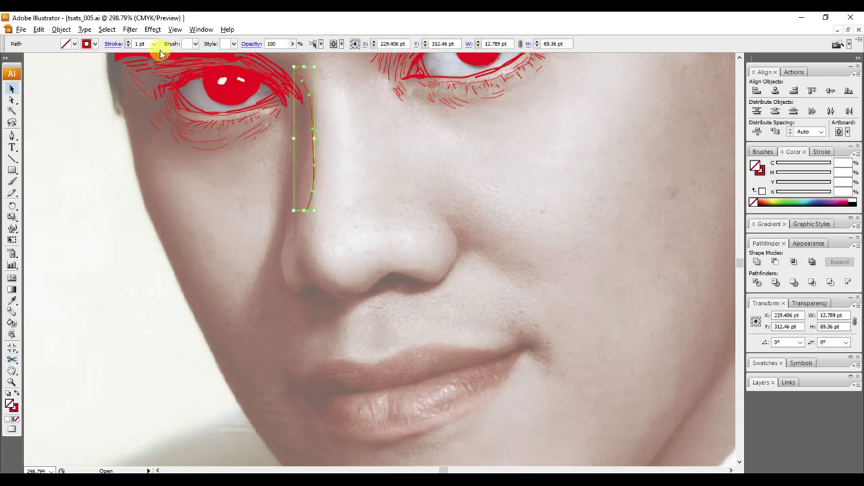
pyautogui.click(293, 167)
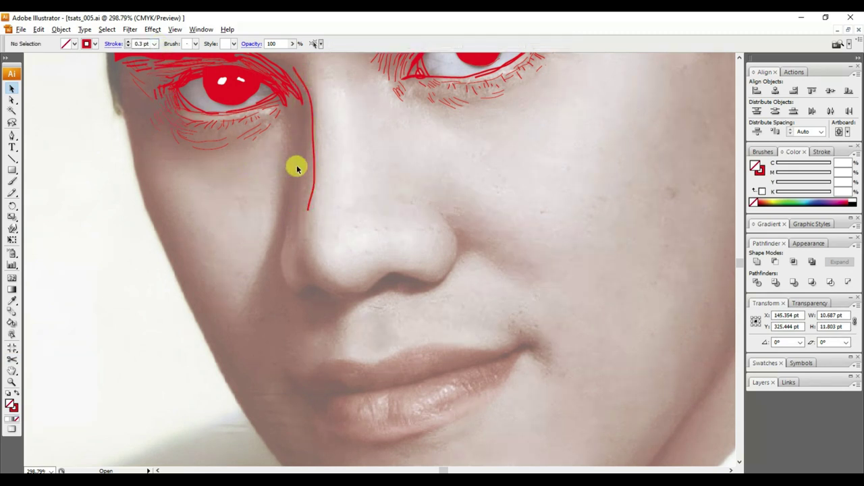
# - Draw a short vertical pencil stroke beside the nose bridge line and set its stroke weight to 1 pt
pyautogui.press('n')
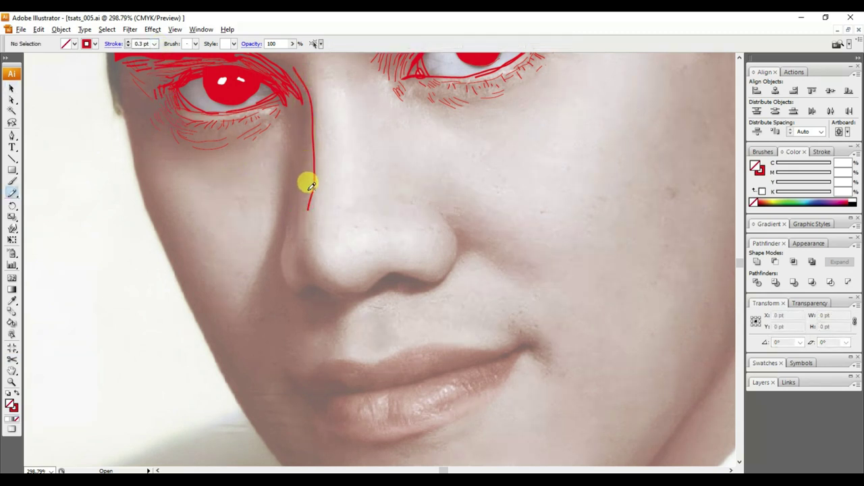
pyautogui.moveTo(308, 190); pyautogui.dragTo(307, 181)
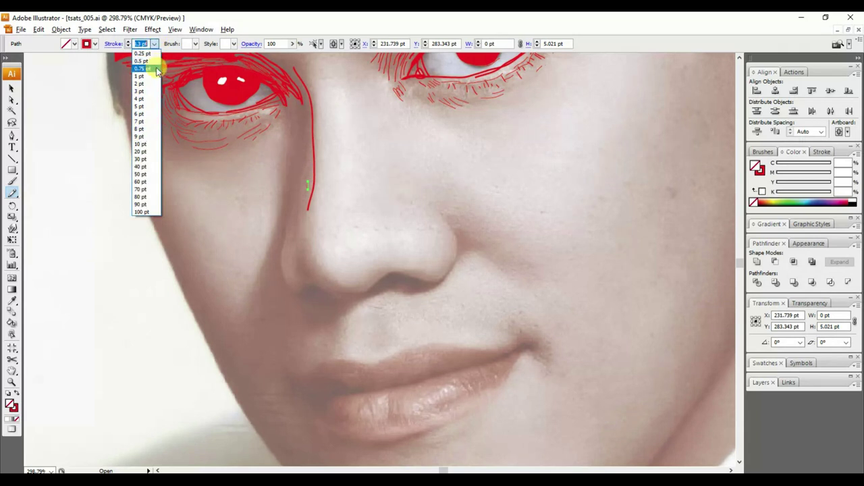
pyautogui.click(155, 79)
pyautogui.press('v')
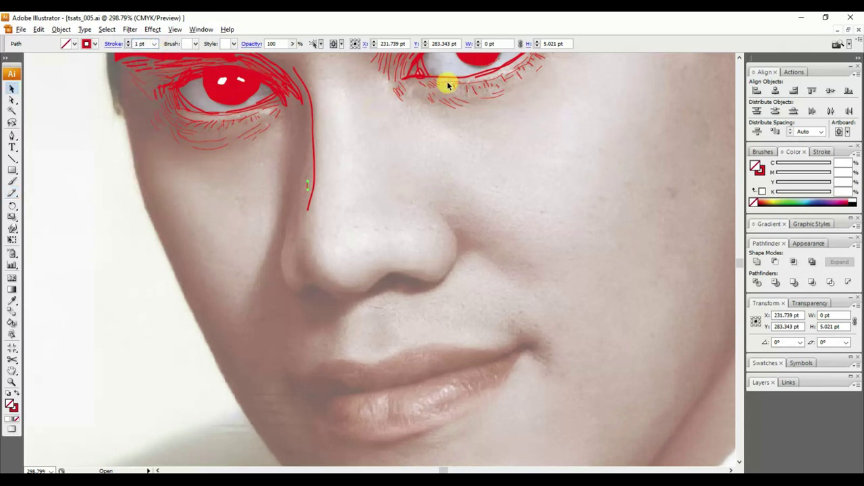
pyautogui.click(497, 70)
pyautogui.click(269, 194)
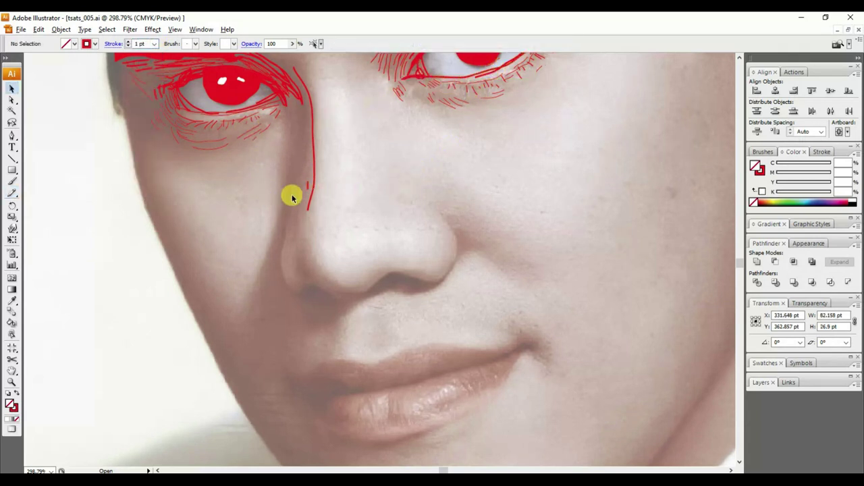
# - Add parallel 1 pt pencil strokes along the nose bridge shadow and cut the long nose line with the Scissors tool
pyautogui.press('n')
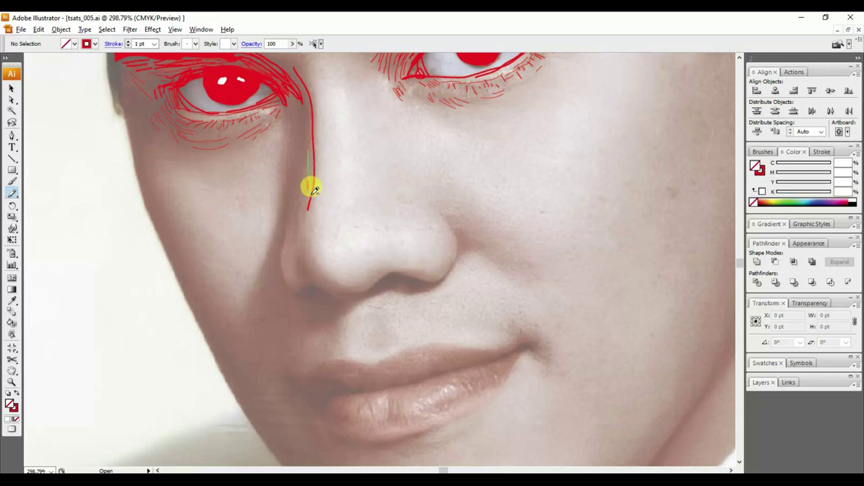
pyautogui.moveTo(310, 237); pyautogui.dragTo(310, 240)
pyautogui.hotkey('ctrl', 'shift', 'a')
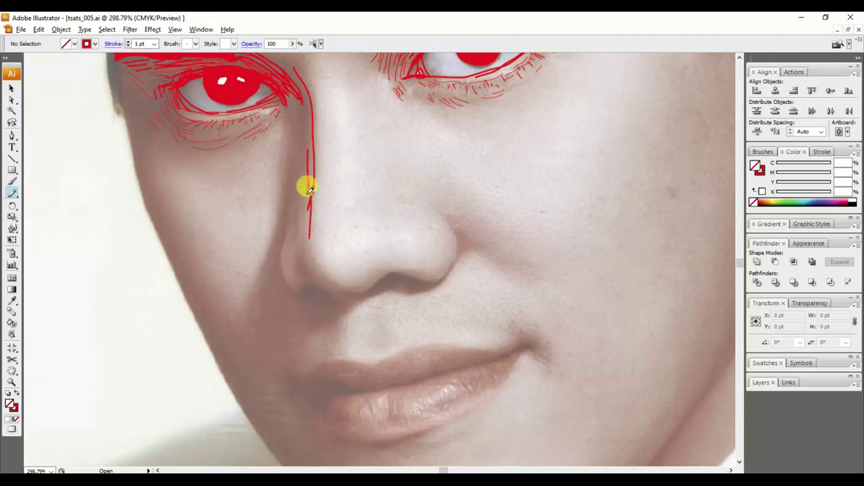
pyautogui.moveTo(307, 237); pyautogui.dragTo(316, 171)
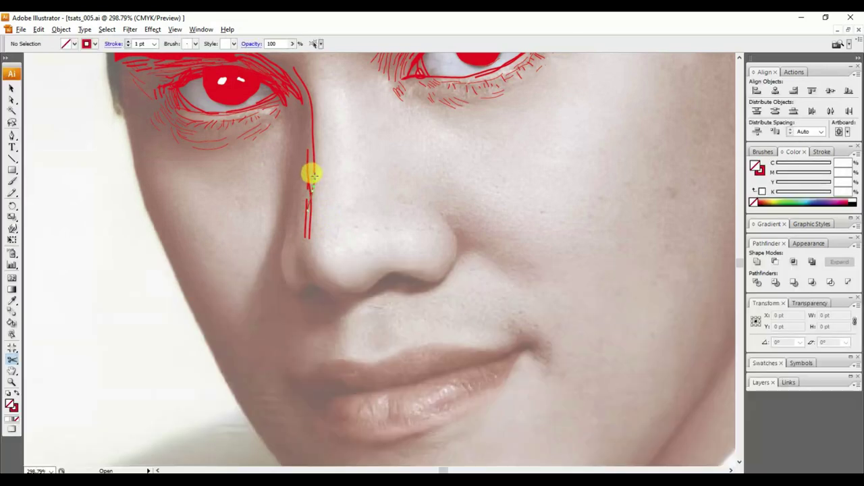
pyautogui.click(312, 175)
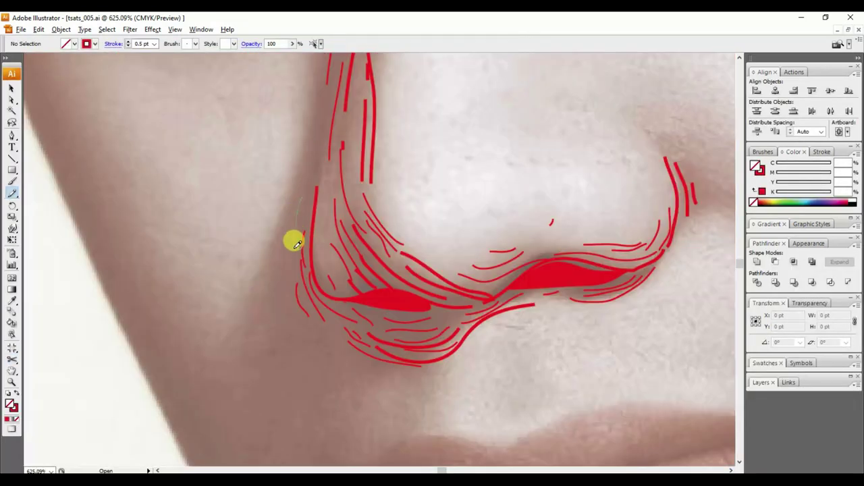
# - Hatch the shadow around the outer left nostril with several curved 0.5 pt pencil strokes following the nose contour
pyautogui.moveTo(287, 247); pyautogui.dragTo(290, 279)
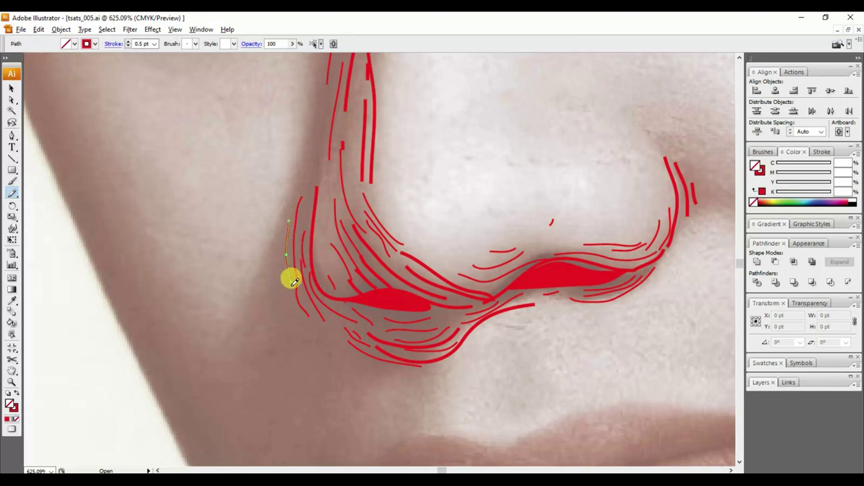
pyautogui.moveTo(282, 242); pyautogui.dragTo(289, 290)
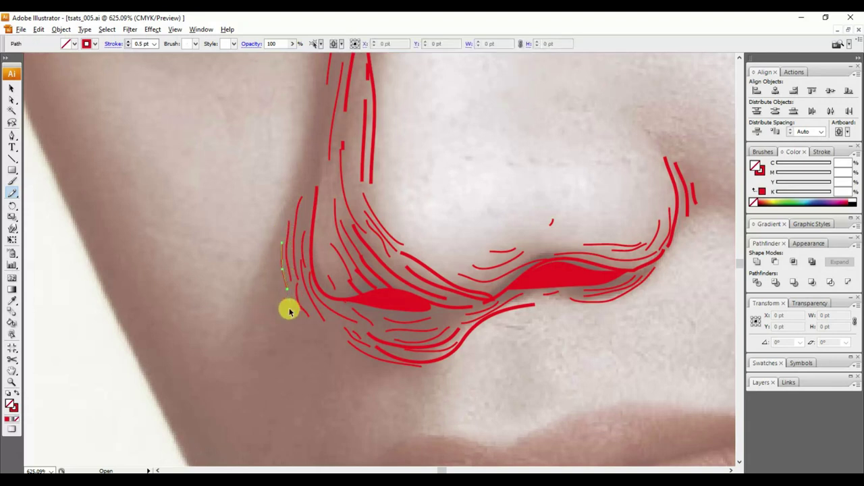
pyautogui.moveTo(276, 262)
pyautogui.mouseDown()
pyautogui.moveTo(284, 295)
pyautogui.moveTo(350, 355)
pyautogui.mouseUp()
pyautogui.moveTo(278, 303); pyautogui.dragTo(346, 354)
pyautogui.moveTo(294, 314); pyautogui.dragTo(358, 347)
pyautogui.moveTo(256, 289); pyautogui.dragTo(308, 332)
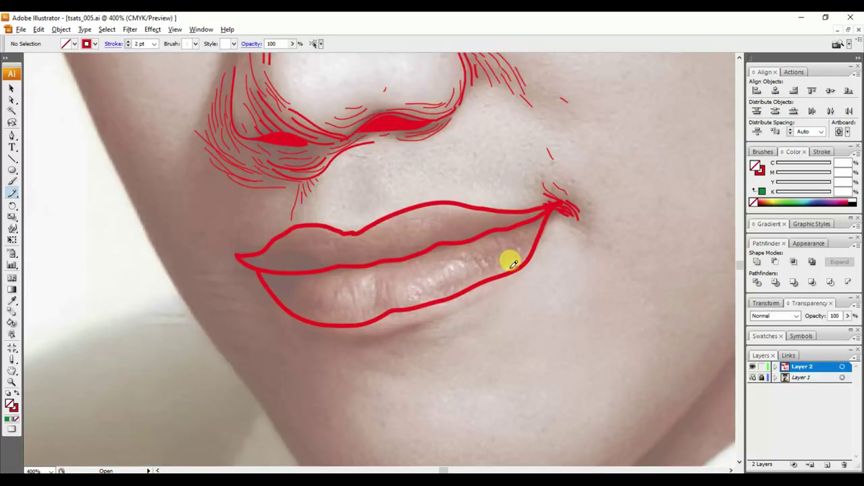
pyautogui.moveTo(512, 264); pyautogui.dragTo(524, 276)
pyautogui.press('ctrl')
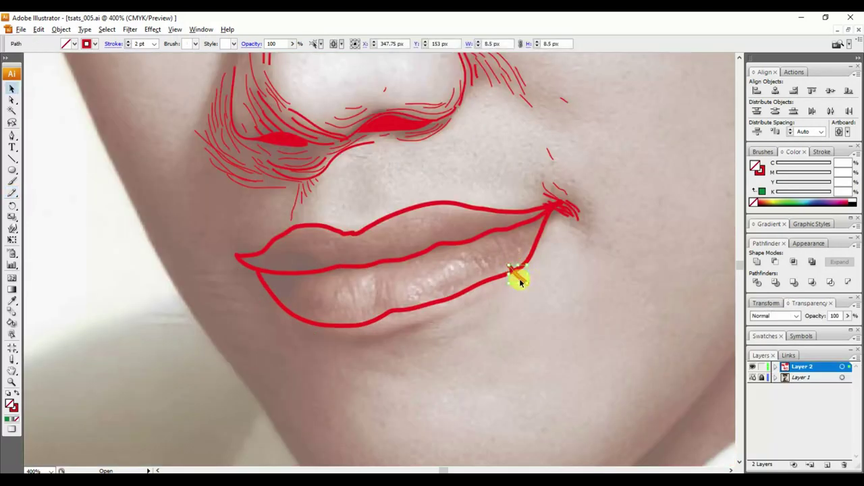
pyautogui.press('Delete')
# - Redraw the lower lip's outline from corner to corner as a 2 pt red pencil line
pyautogui.scroll(-1, 466, 307)
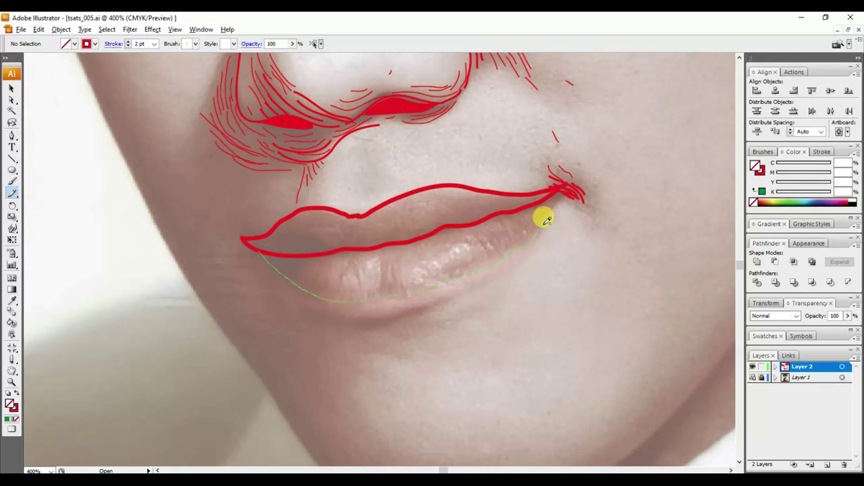
pyautogui.moveTo(567, 186); pyautogui.dragTo(571, 183)
pyautogui.press('v')
pyautogui.click(630, 151)
pyautogui.moveTo(441, 258); pyautogui.dragTo(464, 285)
pyautogui.click(464, 285)
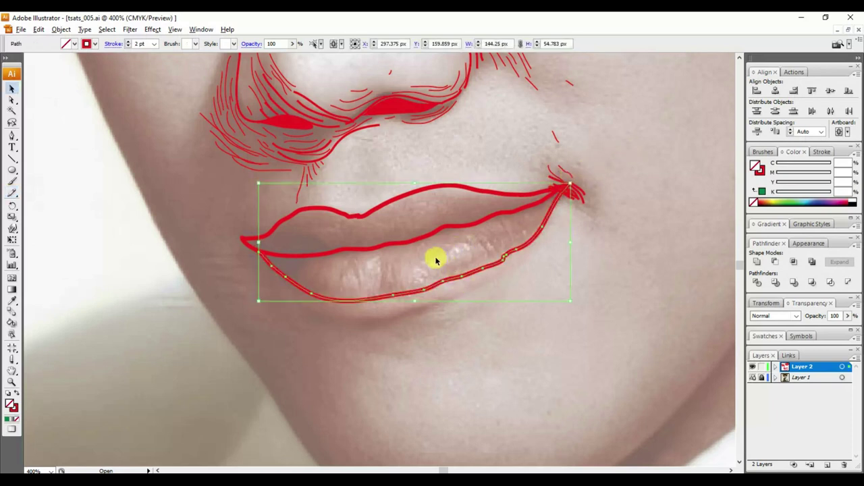
# - Pick up the 1 pt stroke from the line under the nose and draw short crease strokes near the lower lip's right corner
pyautogui.scroll(1, 425, 267)
pyautogui.click(365, 141)
pyautogui.click(375, 141)
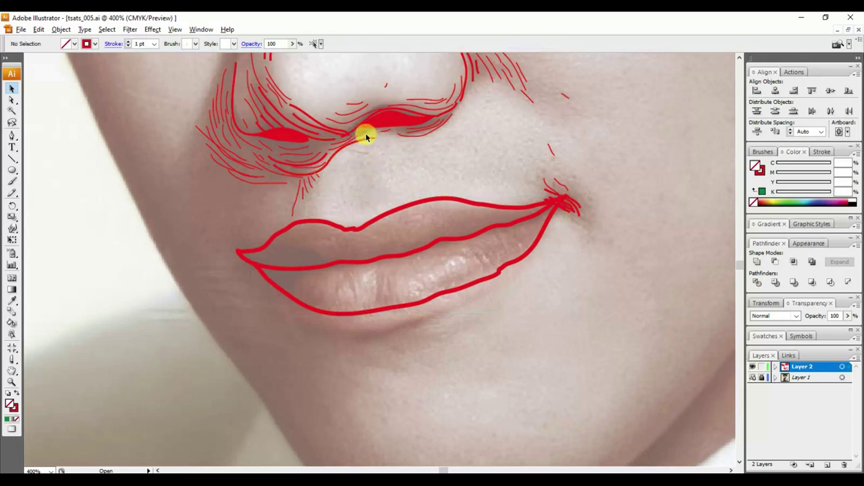
pyautogui.press('n')
pyautogui.moveTo(459, 254)
pyautogui.mouseDown()
pyautogui.moveTo(477, 278)
pyautogui.moveTo(500, 258)
pyautogui.moveTo(502, 237)
pyautogui.moveTo(507, 254)
pyautogui.mouseUp()
pyautogui.keyDown('ctrl'); pyautogui.click(497, 259); pyautogui.keyUp('ctrl')
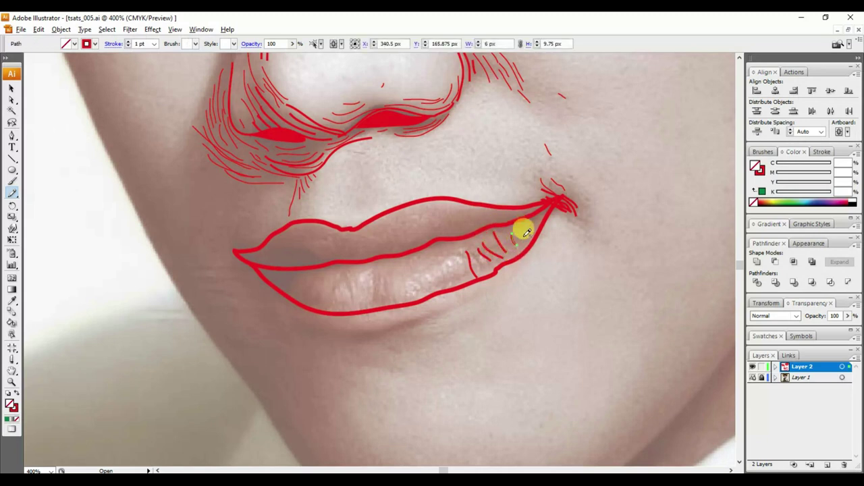
pyautogui.moveTo(528, 227); pyautogui.dragTo(534, 231)
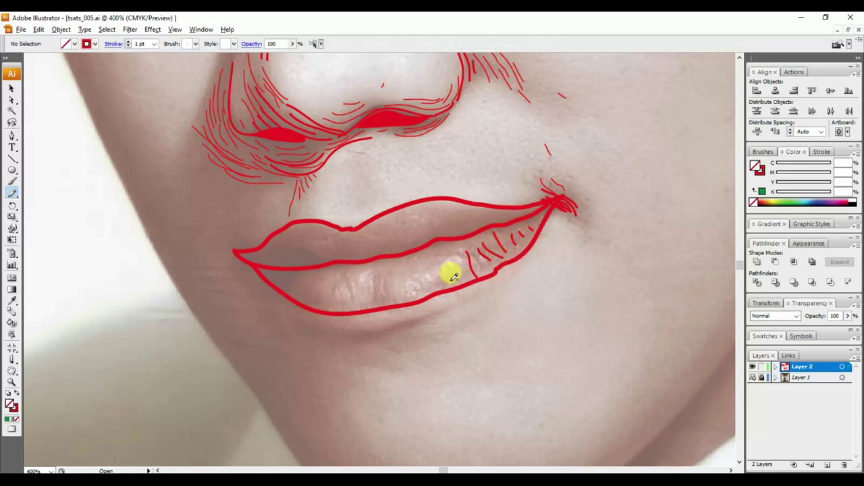
# - Continue the short 1 pt crease strokes across the middle and left part of the lower lip
pyautogui.moveTo(449, 272)
pyautogui.mouseDown()
pyautogui.moveTo(458, 278)
pyautogui.moveTo(443, 277)
pyautogui.moveTo(448, 287)
pyautogui.moveTo(430, 283)
pyautogui.mouseUp()
pyautogui.moveTo(482, 264); pyautogui.dragTo(485, 266)
pyautogui.moveTo(392, 296)
pyautogui.mouseDown()
pyautogui.moveTo(379, 279)
pyautogui.moveTo(385, 289)
pyautogui.moveTo(400, 277)
pyautogui.moveTo(368, 269)
pyautogui.moveTo(365, 302)
pyautogui.mouseUp()
pyautogui.moveTo(347, 274)
pyautogui.mouseDown()
pyautogui.moveTo(355, 296)
pyautogui.moveTo(339, 287)
pyautogui.moveTo(341, 271)
pyautogui.moveTo(334, 311)
pyautogui.mouseUp()
pyautogui.moveTo(352, 273)
pyautogui.mouseDown()
pyautogui.moveTo(354, 279)
pyautogui.moveTo(379, 267)
pyautogui.mouseUp()
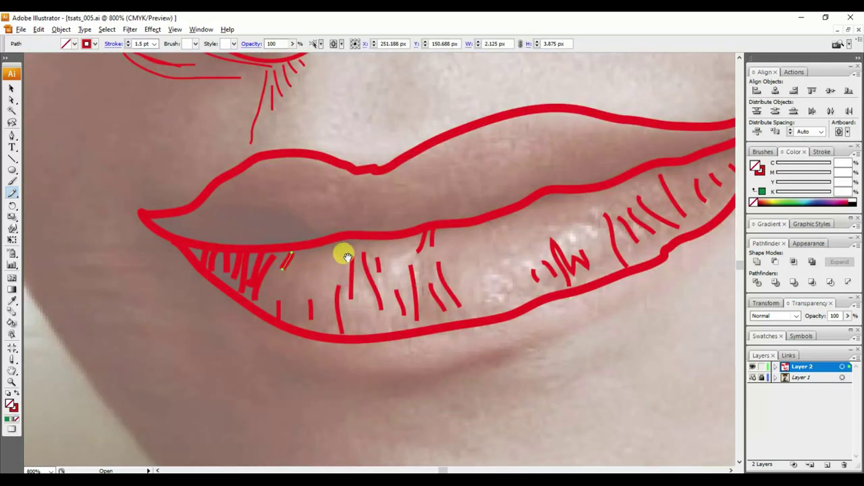
# - Add short 1.5 pt shading strokes to the lower lip near its left corner
pyautogui.moveTo(347, 257)
pyautogui.mouseDown()
pyautogui.moveTo(344, 273)
pyautogui.moveTo(296, 279)
pyautogui.moveTo(289, 323)
pyautogui.moveTo(297, 319)
pyautogui.mouseUp()
pyautogui.moveTo(332, 293)
pyautogui.mouseDown()
pyautogui.moveTo(343, 226)
pyautogui.moveTo(270, 239)
pyautogui.moveTo(268, 252)
pyautogui.mouseUp()
pyautogui.moveTo(309, 206); pyautogui.dragTo(308, 254)
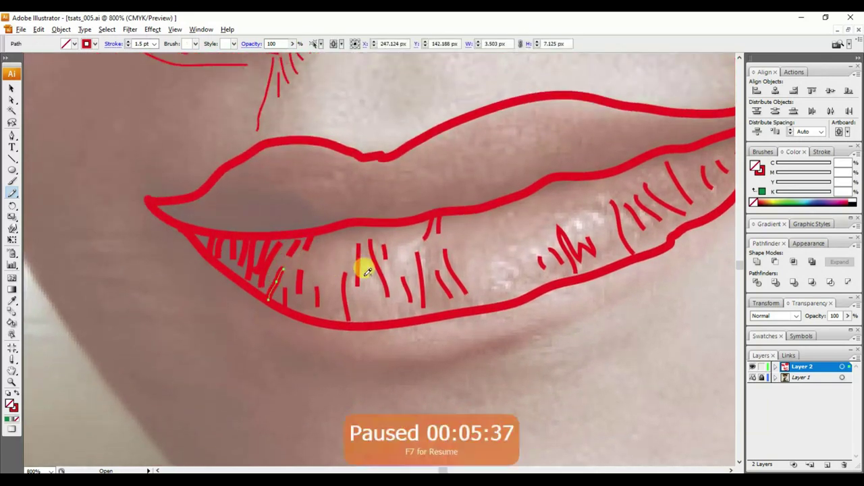
pyautogui.moveTo(340, 260); pyautogui.dragTo(338, 236)
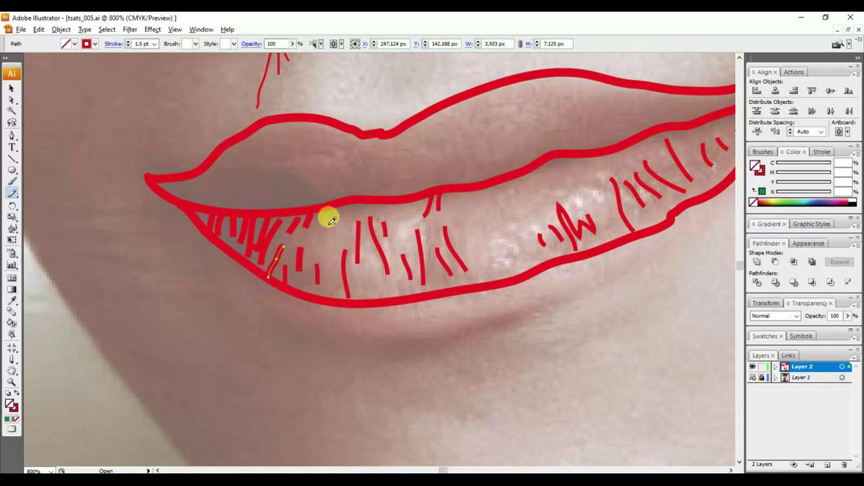
pyautogui.moveTo(440, 183); pyautogui.dragTo(349, 254)
pyautogui.press('z')
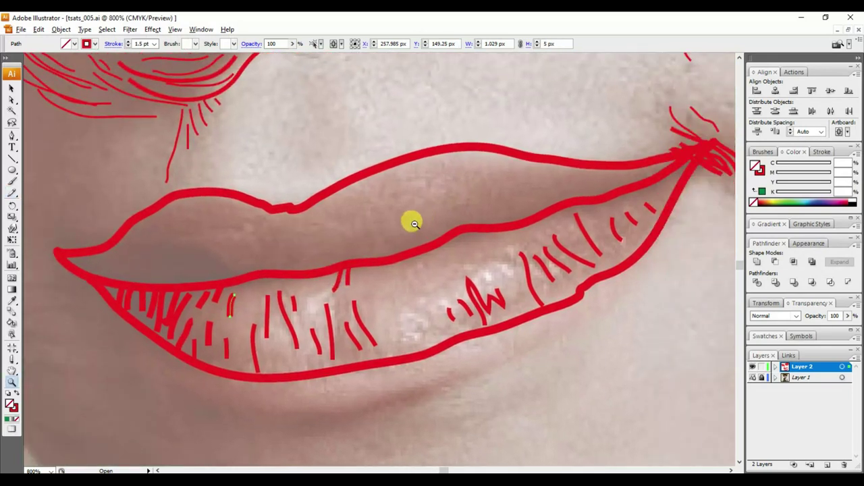
pyautogui.keyDown('alt'); pyautogui.click(409, 222); pyautogui.keyUp('alt')
pyautogui.keyDown('alt'); pyautogui.click(407, 225); pyautogui.keyUp('alt')
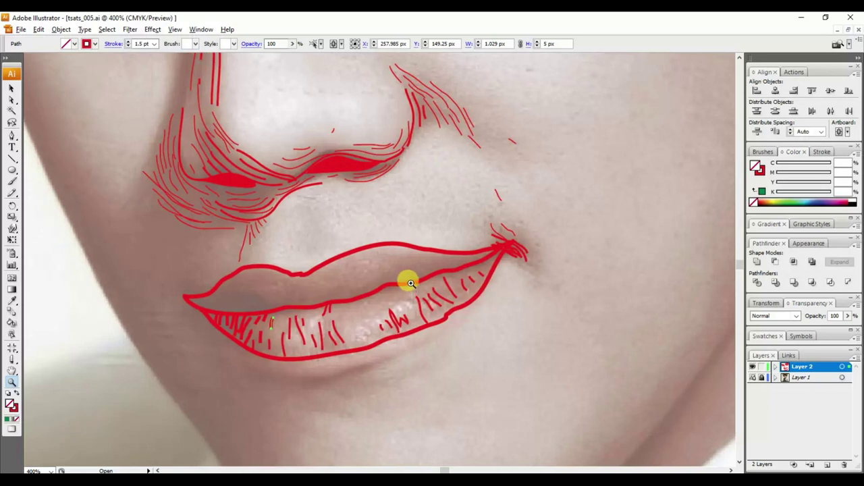
pyautogui.press('f')
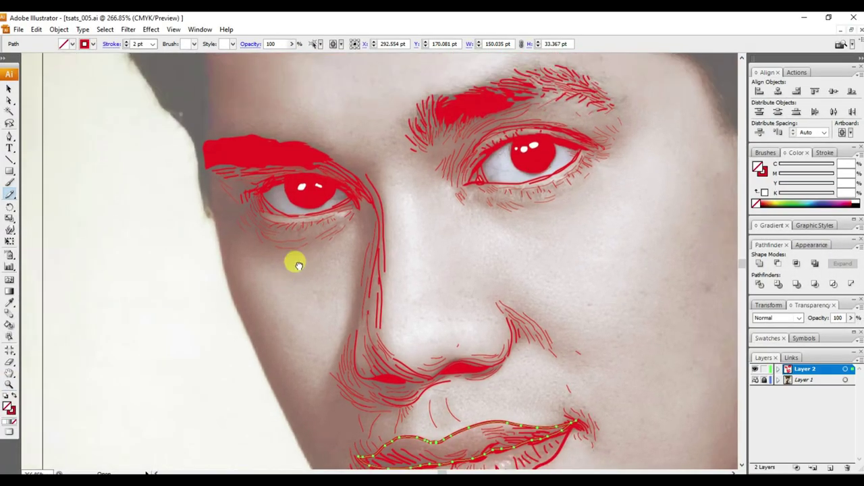
# - Adjust the upper end anchor of the face outline beside the left eye to meet the hair
pyautogui.moveTo(293, 261)
pyautogui.mouseDown()
pyautogui.moveTo(208, 214)
pyautogui.moveTo(252, 206)
pyautogui.moveTo(284, 153)
pyautogui.mouseUp()
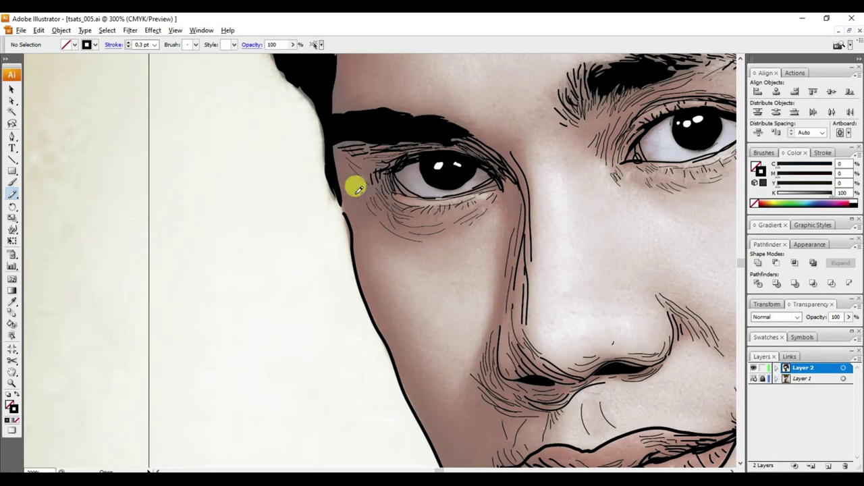
pyautogui.moveTo(358, 187); pyautogui.dragTo(315, 259)
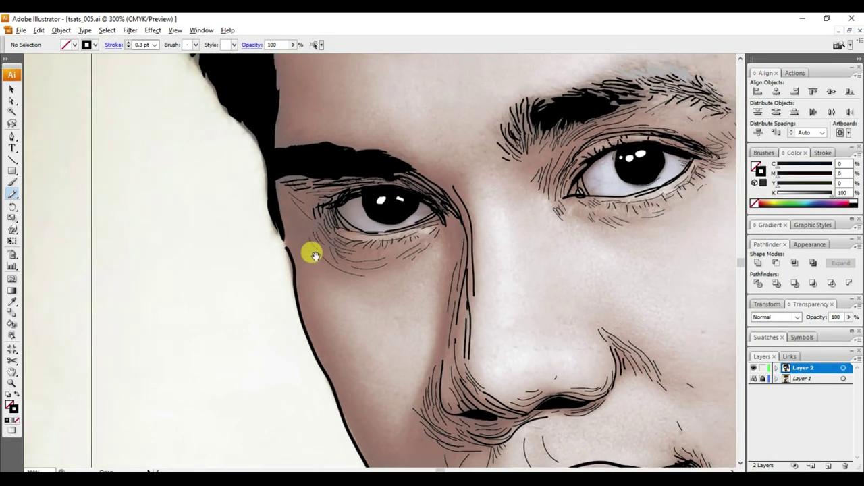
pyautogui.press('a')
pyautogui.click(287, 252)
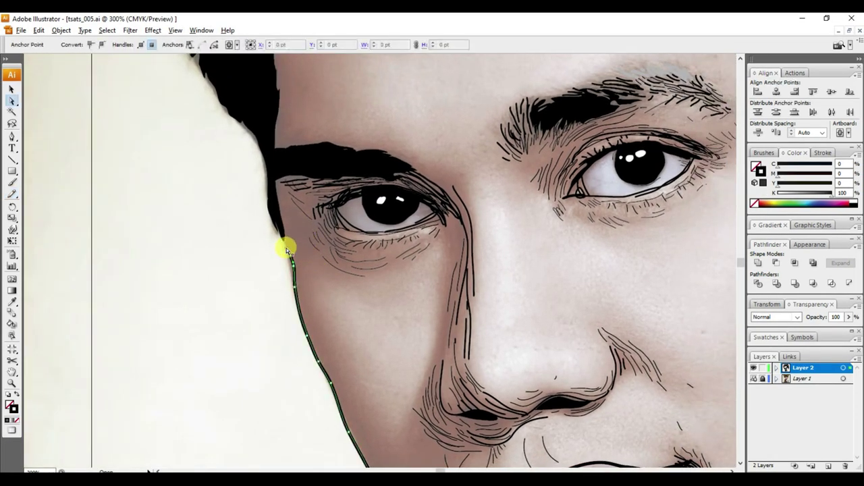
pyautogui.click(306, 273)
pyautogui.press('v')
pyautogui.click(340, 262)
pyautogui.click(339, 289)
# - Draw two curved 0.3 pt pencil strokes below the left eye, following the outer edge of the eye bag
pyautogui.moveTo(349, 292); pyautogui.dragTo(348, 273)
pyautogui.press('n')
pyautogui.moveTo(310, 227)
pyautogui.mouseDown()
pyautogui.moveTo(329, 254)
pyautogui.moveTo(366, 275)
pyautogui.mouseUp()
pyautogui.moveTo(318, 247); pyautogui.dragTo(361, 276)
pyautogui.hotkey('ctrl', 'shift', 'a')
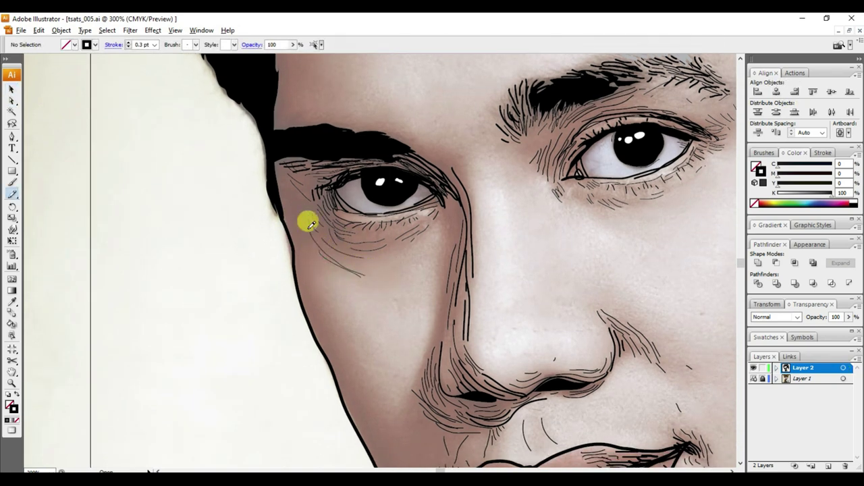
# - Draw short, nearly vertical 0.3 pt pencil strokes between the left eye's outer corner and the face outline
pyautogui.moveTo(294, 198); pyautogui.dragTo(308, 256)
pyautogui.hotkey('ctrl', 'z')
pyautogui.moveTo(292, 200); pyautogui.dragTo(302, 238)
pyautogui.hotkey('ctrl', 'shift', 'a')
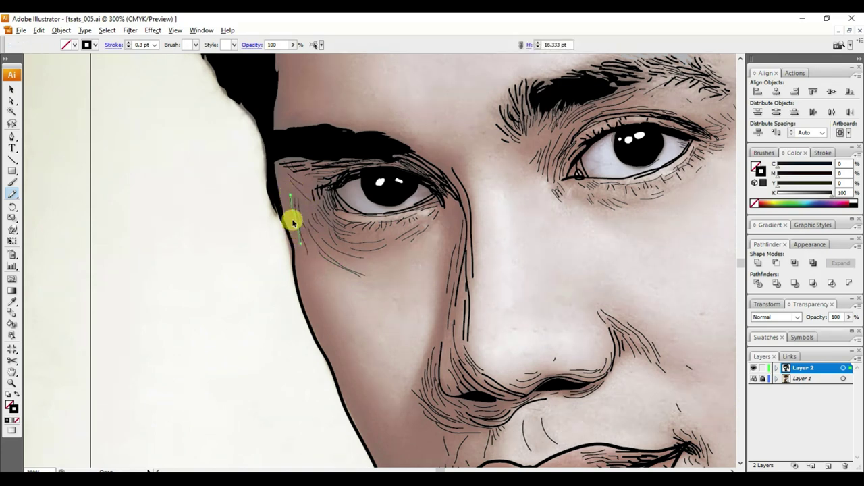
pyautogui.moveTo(284, 192); pyautogui.dragTo(293, 225)
# - Add short 0.3 pt pencil strokes along the left side of the nose bridge and beside the left eye's inner corner
pyautogui.moveTo(367, 367); pyautogui.dragTo(376, 292)
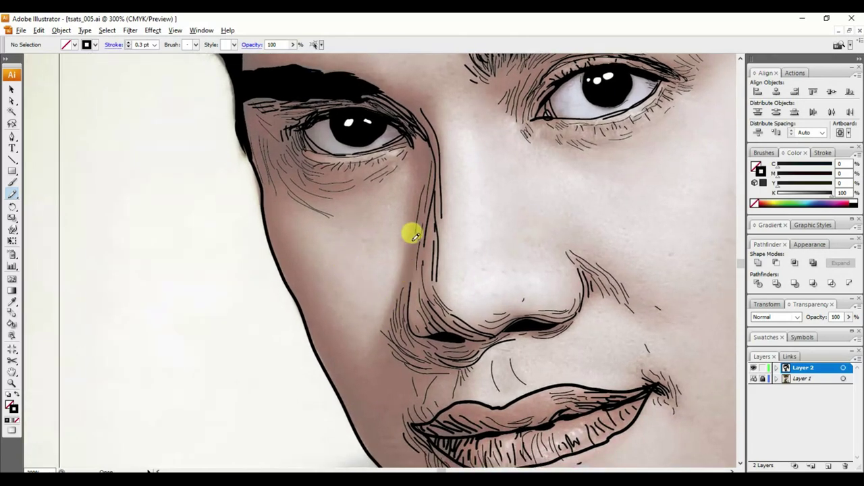
pyautogui.moveTo(414, 247); pyautogui.dragTo(408, 278)
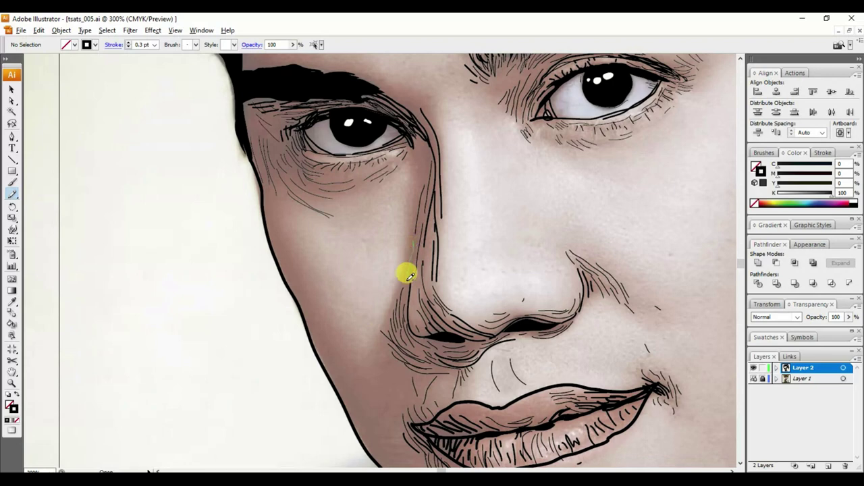
pyautogui.hotkey('ctrl', 'shift', 'a')
pyautogui.moveTo(416, 137)
pyautogui.mouseDown()
pyautogui.moveTo(421, 167)
pyautogui.moveTo(424, 153)
pyautogui.moveTo(430, 167)
pyautogui.mouseUp()
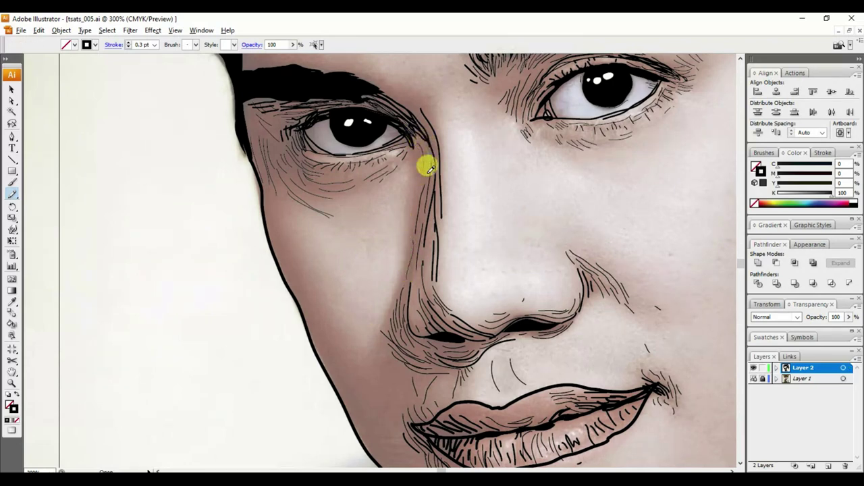
# - Draw long curved 0.3 pt contour strokes down the left cheek from below the eye to nostril level
pyautogui.moveTo(360, 222); pyautogui.dragTo(506, 203)
pyautogui.moveTo(465, 277); pyautogui.dragTo(499, 247)
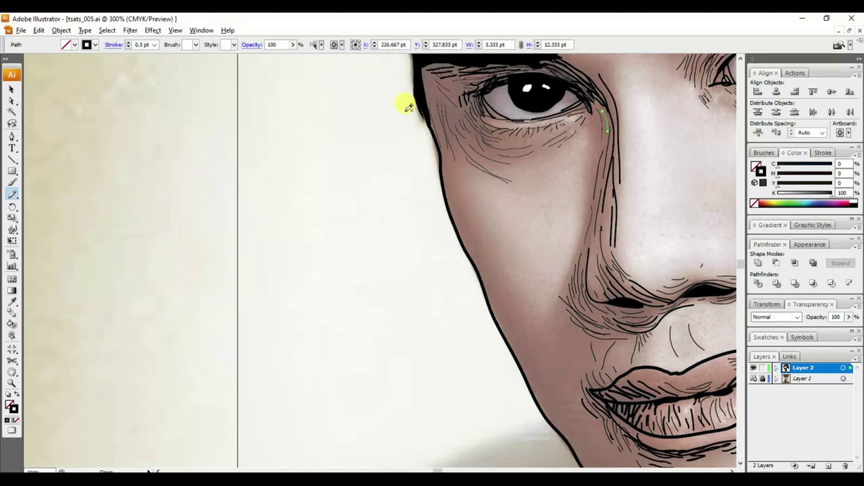
pyautogui.moveTo(499, 193); pyautogui.dragTo(467, 201)
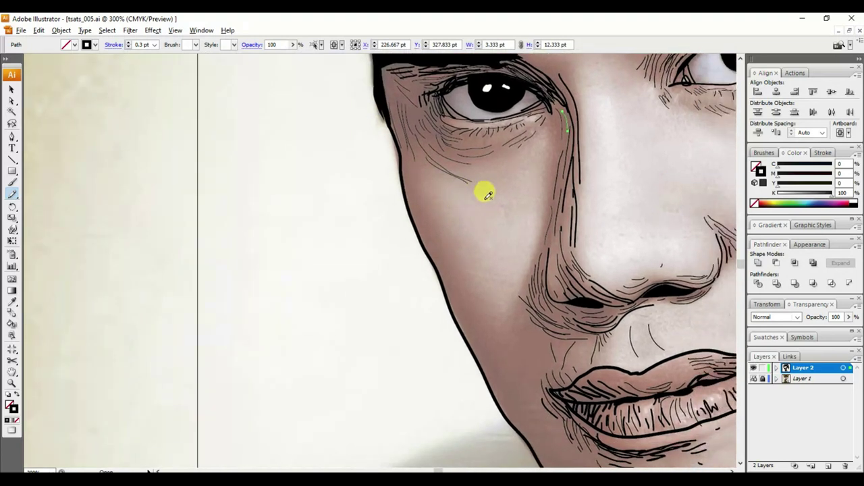
pyautogui.moveTo(431, 160)
pyautogui.mouseDown()
pyautogui.moveTo(450, 223)
pyautogui.moveTo(490, 222)
pyautogui.moveTo(469, 247)
pyautogui.moveTo(505, 335)
pyautogui.mouseUp()
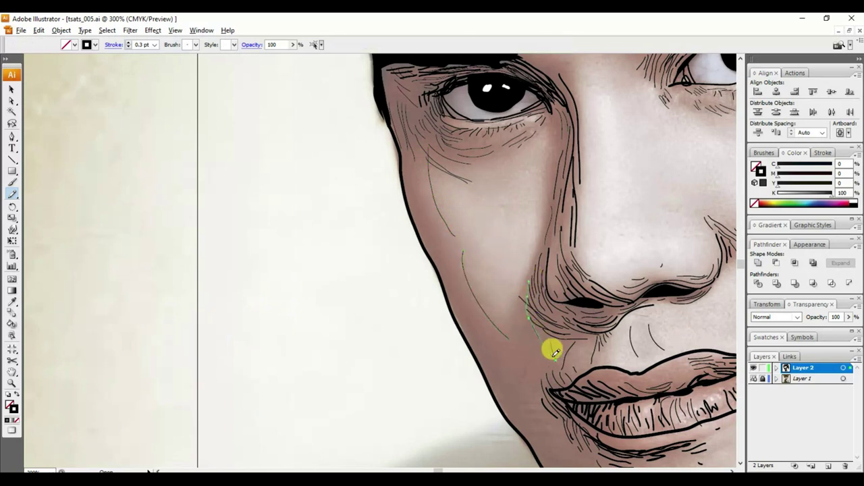
# - Draw 0.3 pt pencil strokes running from beside the left nostril down toward the left corner of the mouth
pyautogui.moveTo(521, 300); pyautogui.dragTo(548, 363)
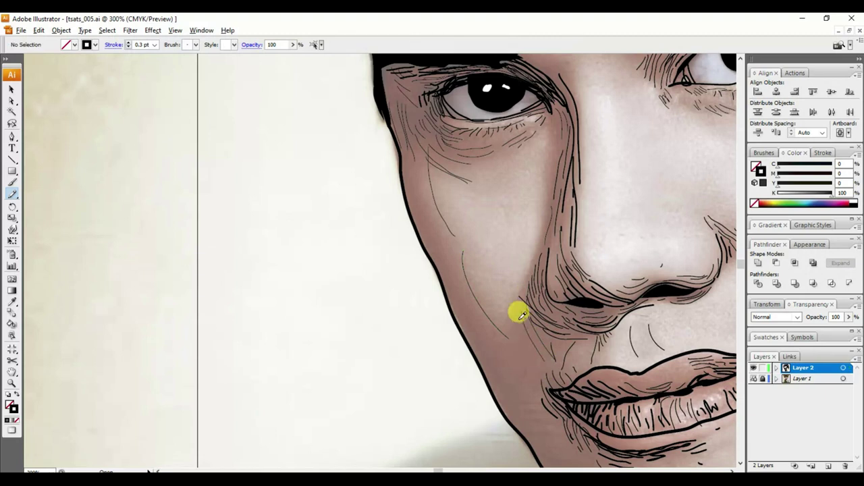
pyautogui.moveTo(514, 336); pyautogui.dragTo(539, 379)
pyautogui.moveTo(519, 350); pyautogui.dragTo(536, 395)
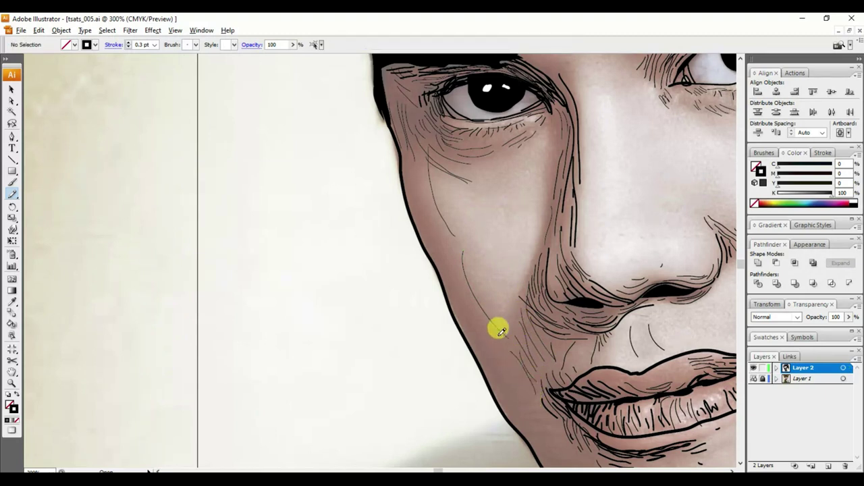
# - Add a second row of 0.3 pt contour strokes on the left cheek, between the first row and the face outline
pyautogui.moveTo(454, 255); pyautogui.dragTo(502, 350)
pyautogui.hotkey('ctrl', 'shift', 'a')
pyautogui.moveTo(475, 309); pyautogui.dragTo(503, 364)
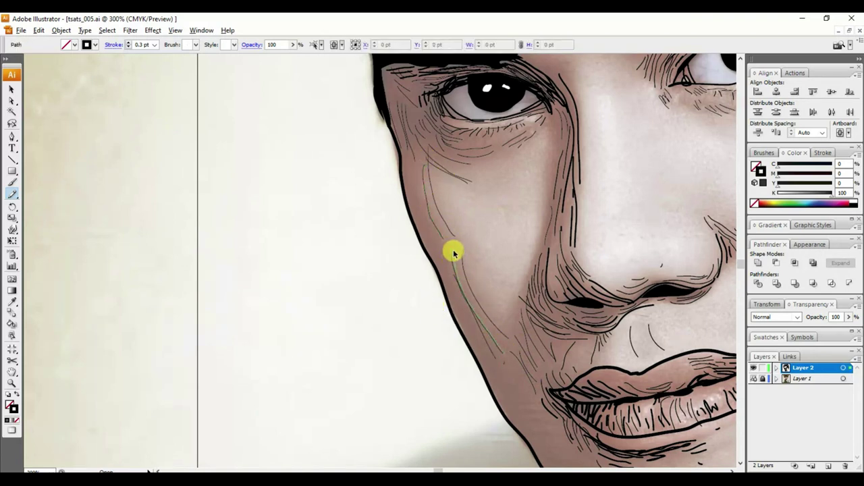
pyautogui.moveTo(414, 189); pyautogui.dragTo(433, 240)
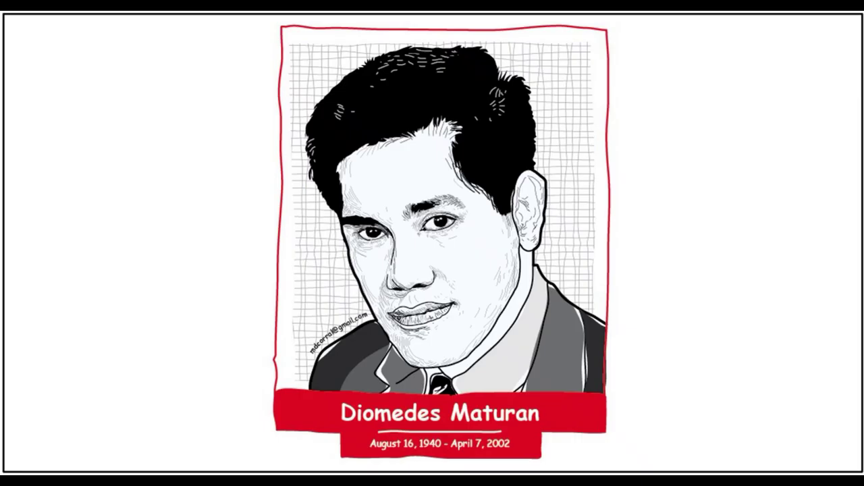